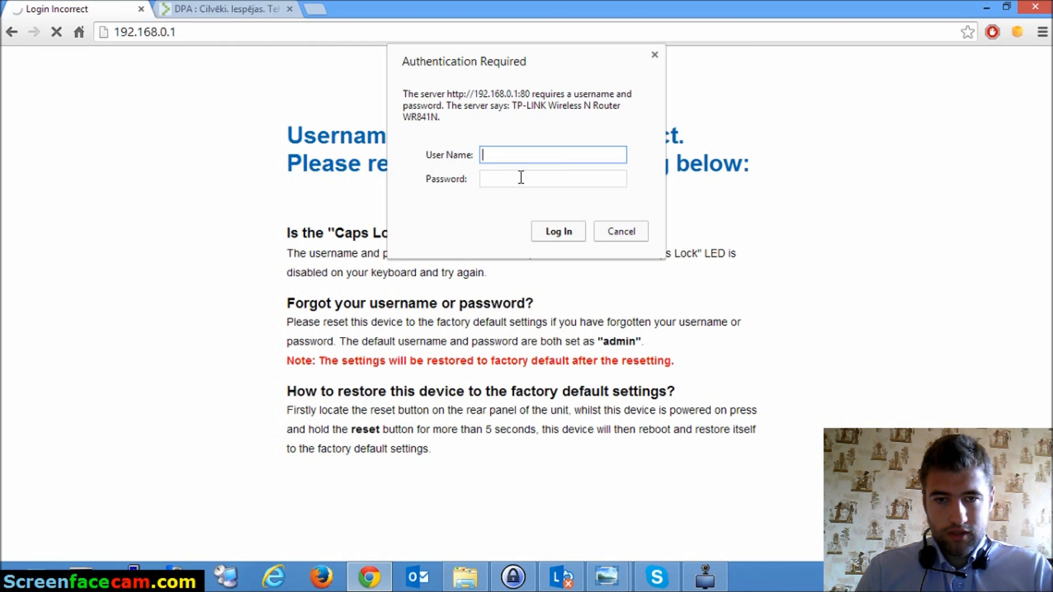
{"action": "left_click", "coordinate": [607, 576]}
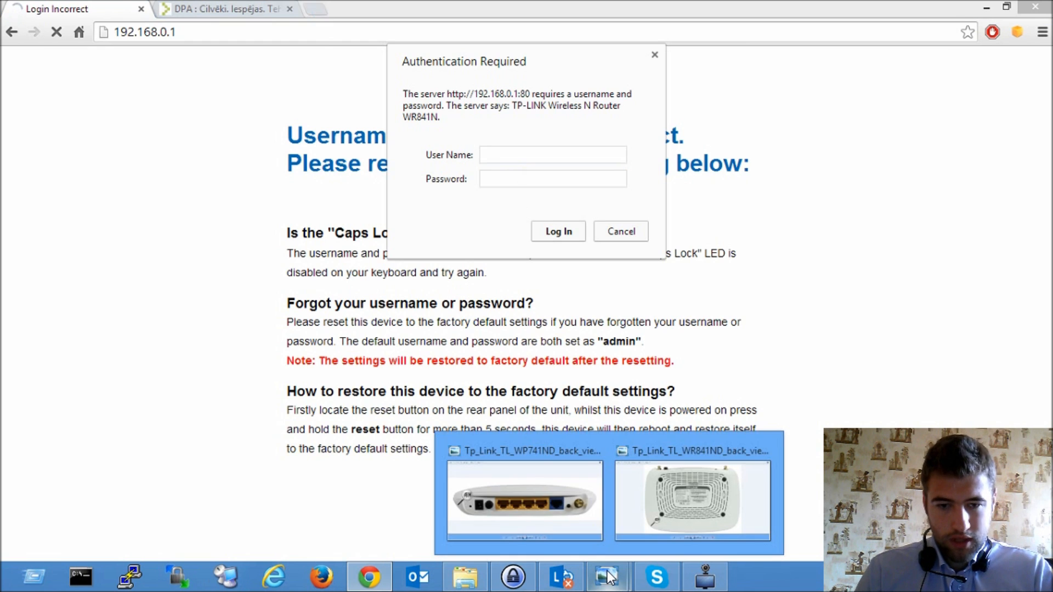
{"action": "left_click", "coordinate": [659, 495]}
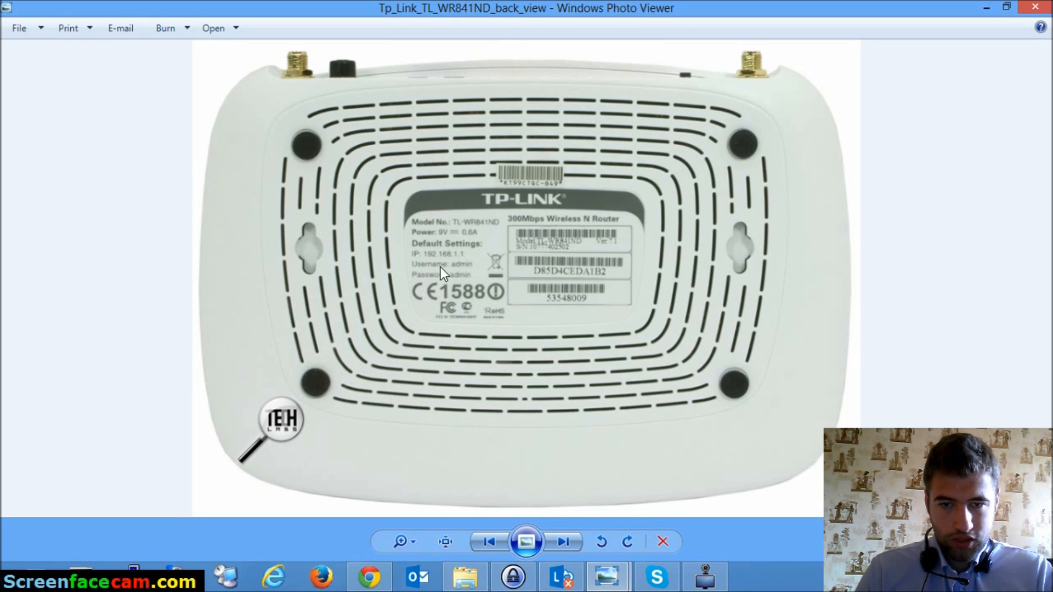
{"action": "left_click", "coordinate": [986, 7]}
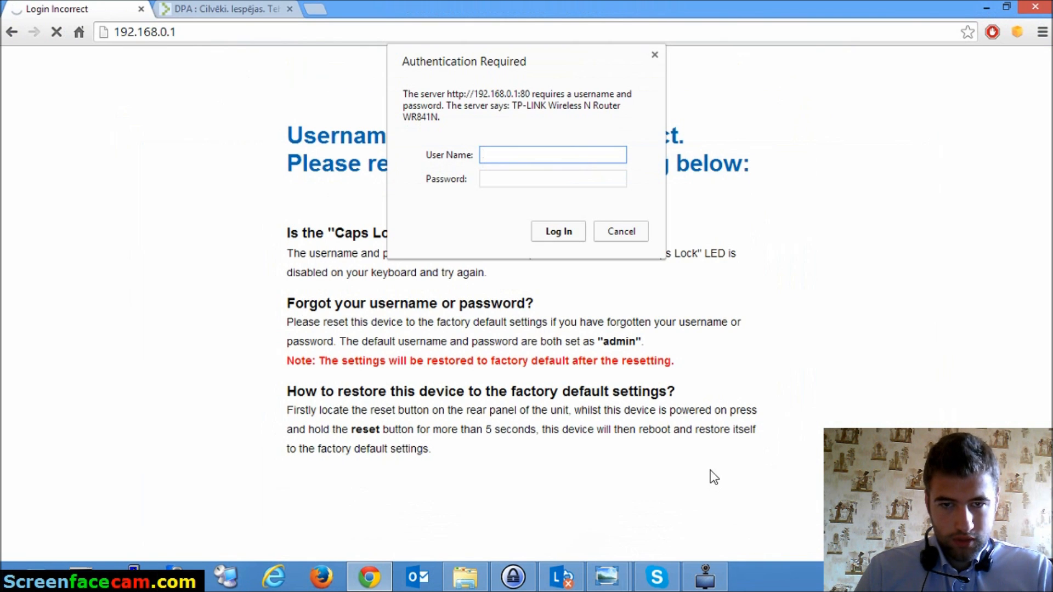
- Copy the saved password of the Ruters entry in KeePass
{"action": "left_click", "coordinate": [513, 577]}
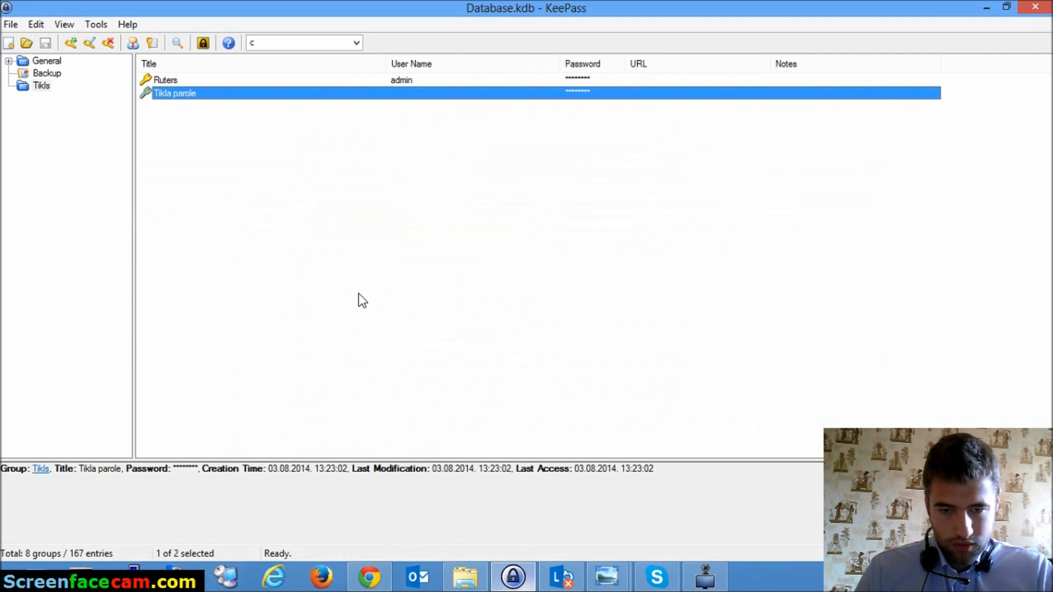
{"action": "right_click", "coordinate": [411, 82]}
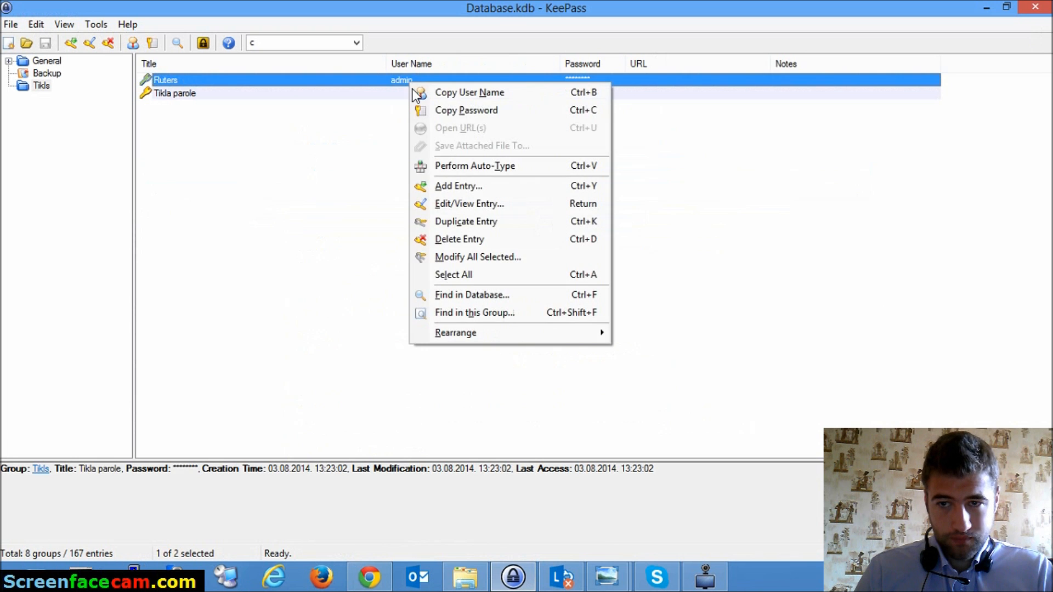
{"action": "left_click", "coordinate": [467, 111]}
- Log in to the router as admin using the copied password
{"action": "left_click", "coordinate": [986, 6]}
{"action": "left_click", "coordinate": [532, 174]}
{"action": "right_click", "coordinate": [532, 174]}
{"action": "left_click", "coordinate": [557, 243]}
{"action": "left_click", "coordinate": [510, 154]}
{"action": "type", "text": "admin"}
{"action": "key", "text": "Return"}
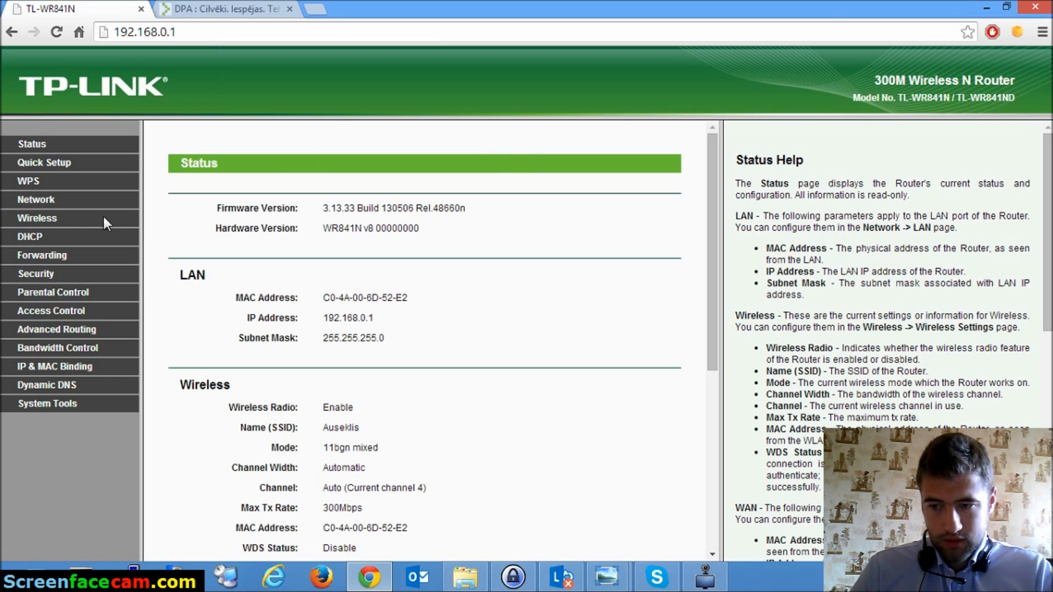
- Check the wireless network name Auseklis, then move to the Wireless Security page
{"action": "left_click", "coordinate": [52, 219]}
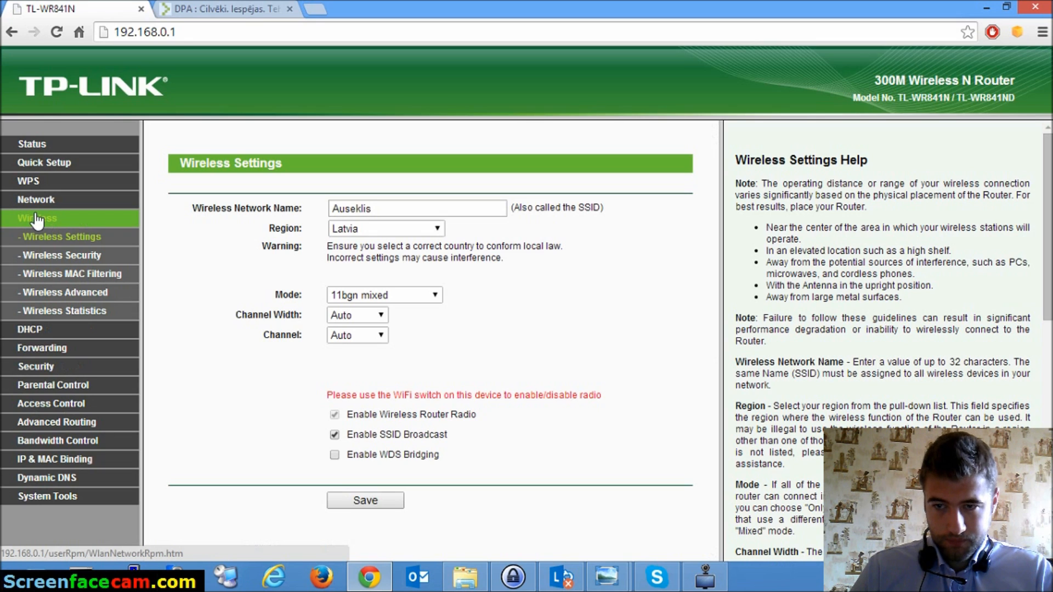
{"action": "left_click", "coordinate": [408, 211]}
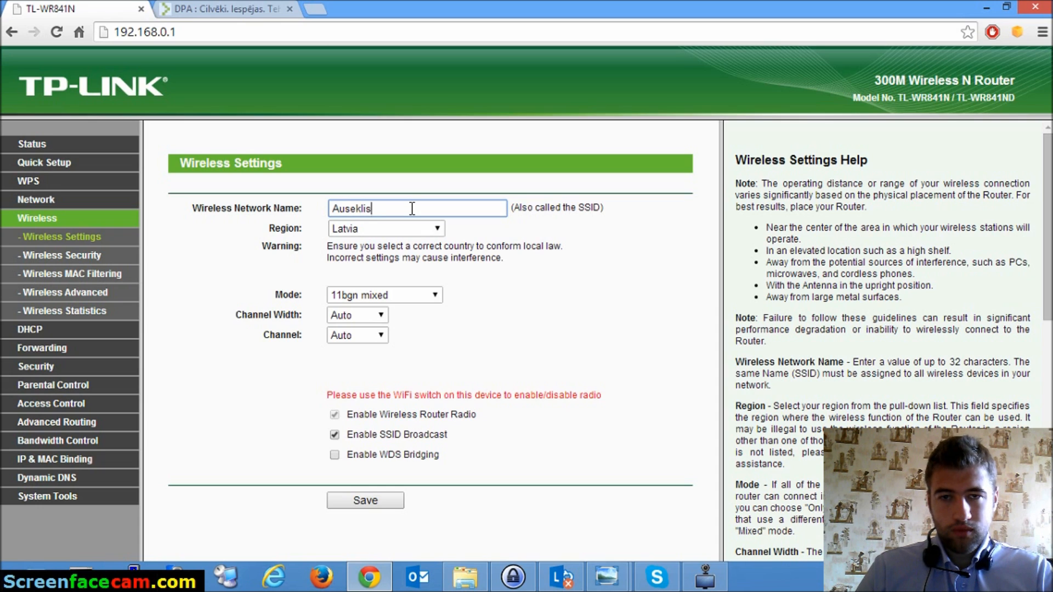
{"action": "left_click_drag", "start_coordinate": [412, 209], "coordinate": [320, 208]}
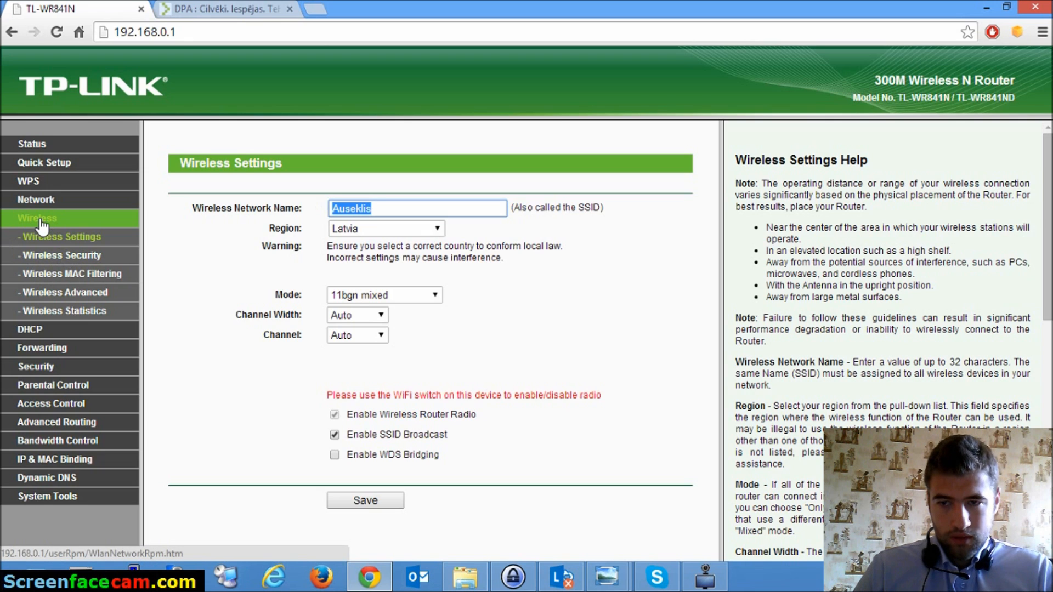
{"action": "left_click", "coordinate": [35, 253]}
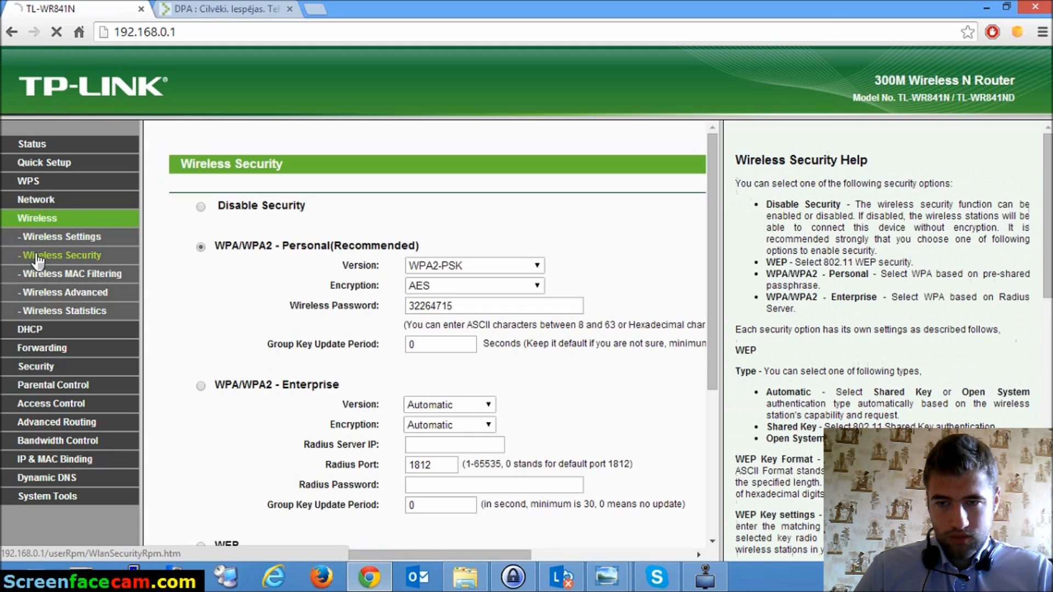
- Confirm WPA/WPA2-Personal uses version WPA2-PSK and AES encryption
{"action": "scroll", "coordinate": [212, 270], "scroll_direction": "down", "scroll_amount": 1}
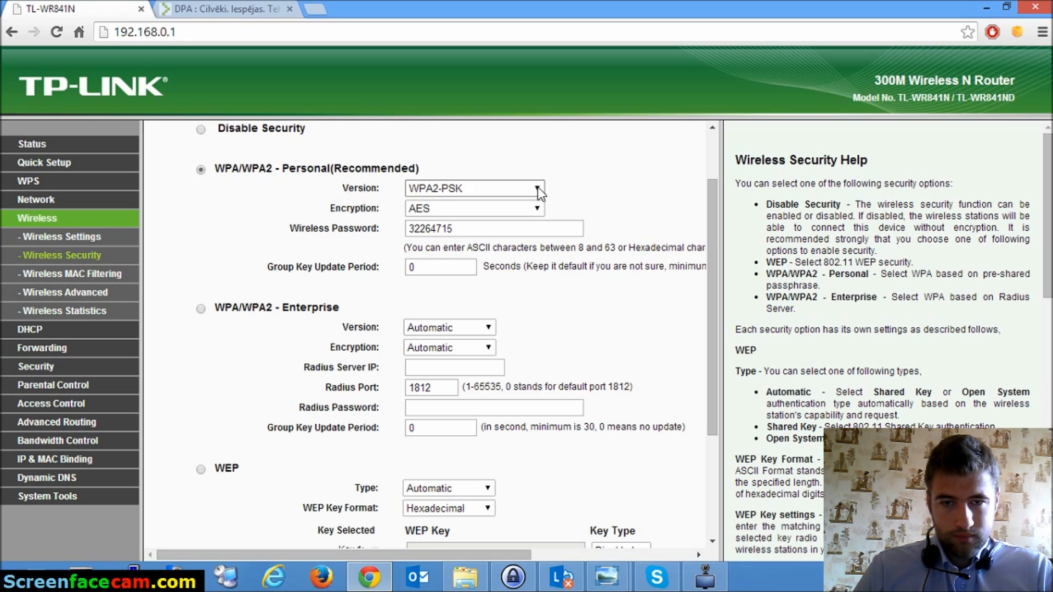
{"action": "left_click", "coordinate": [432, 191]}
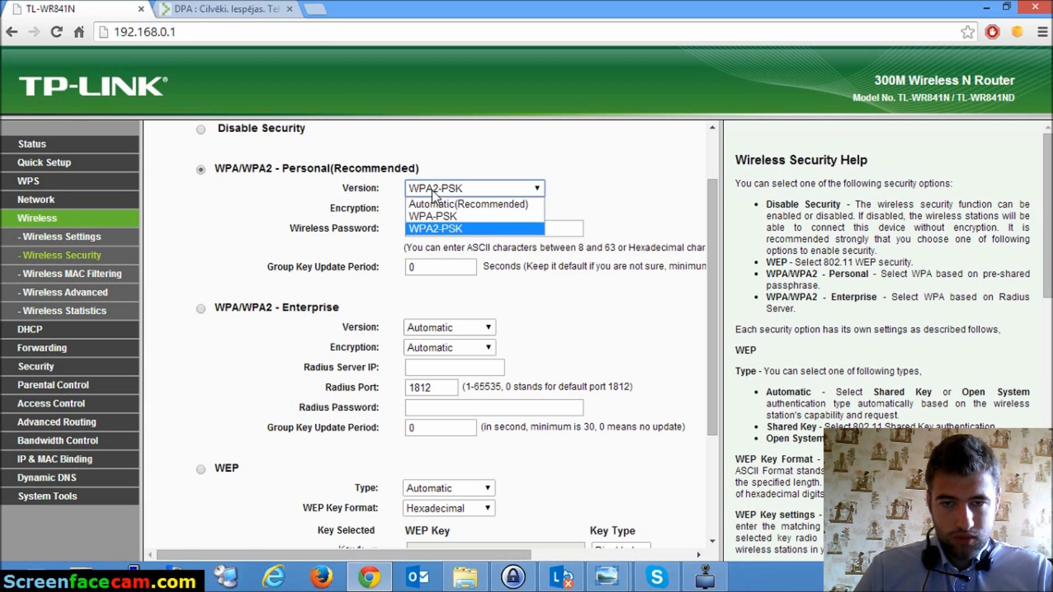
{"action": "left_click", "coordinate": [426, 230]}
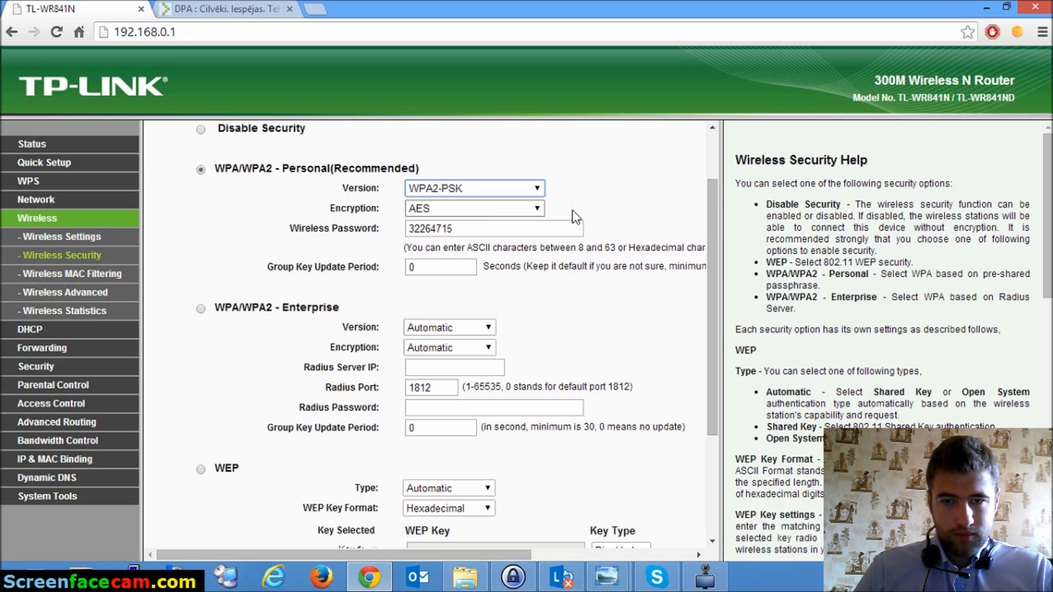
{"action": "left_click", "coordinate": [540, 211]}
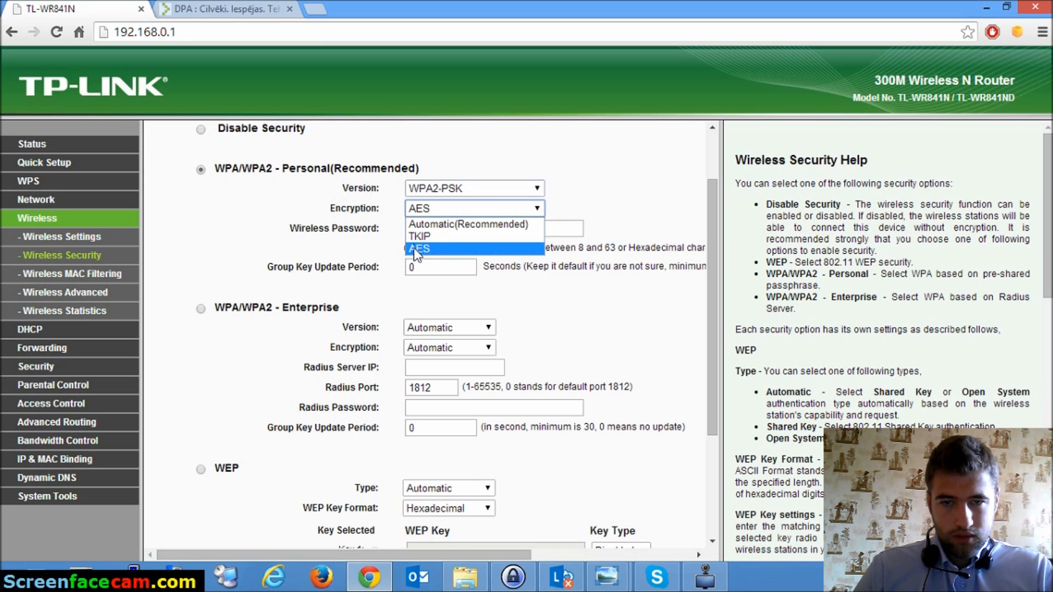
{"action": "left_click", "coordinate": [427, 248]}
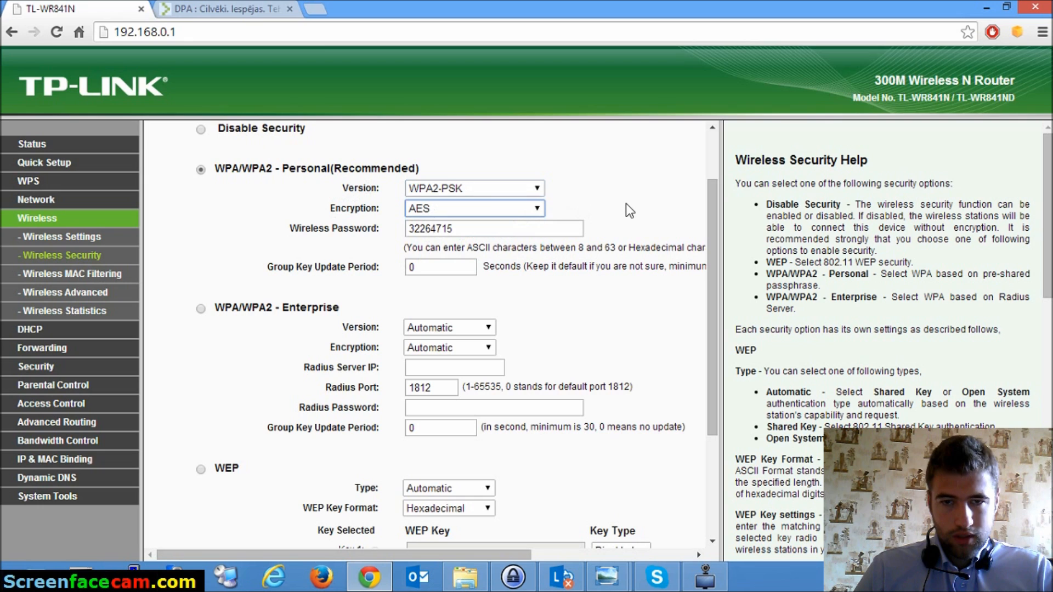
- Select the current wireless password and bring up the open router photo previews
{"action": "left_click", "coordinate": [553, 227]}
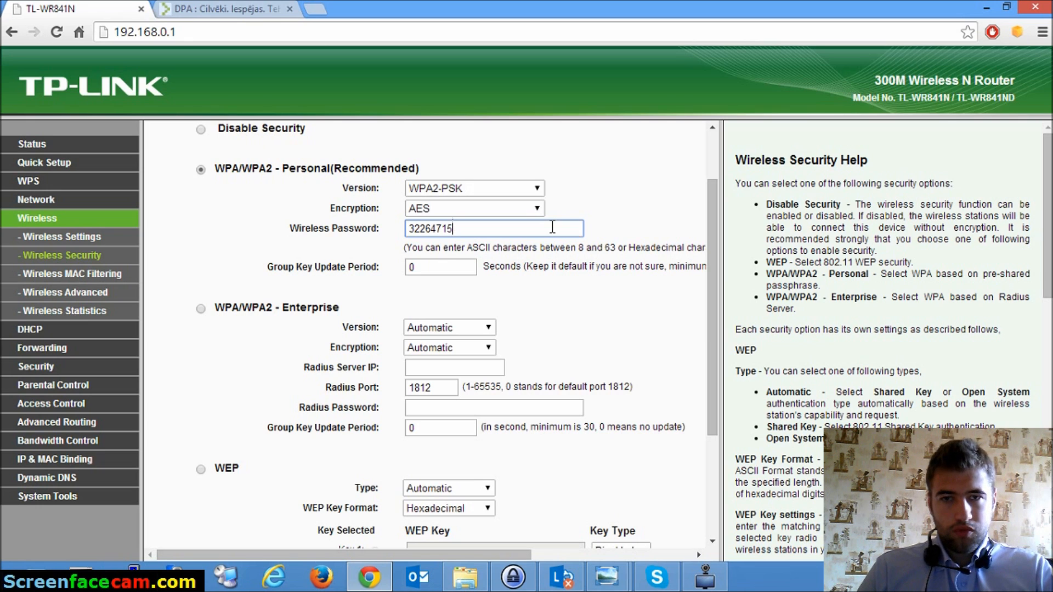
{"action": "left_click_drag", "start_coordinate": [486, 230], "coordinate": [391, 232]}
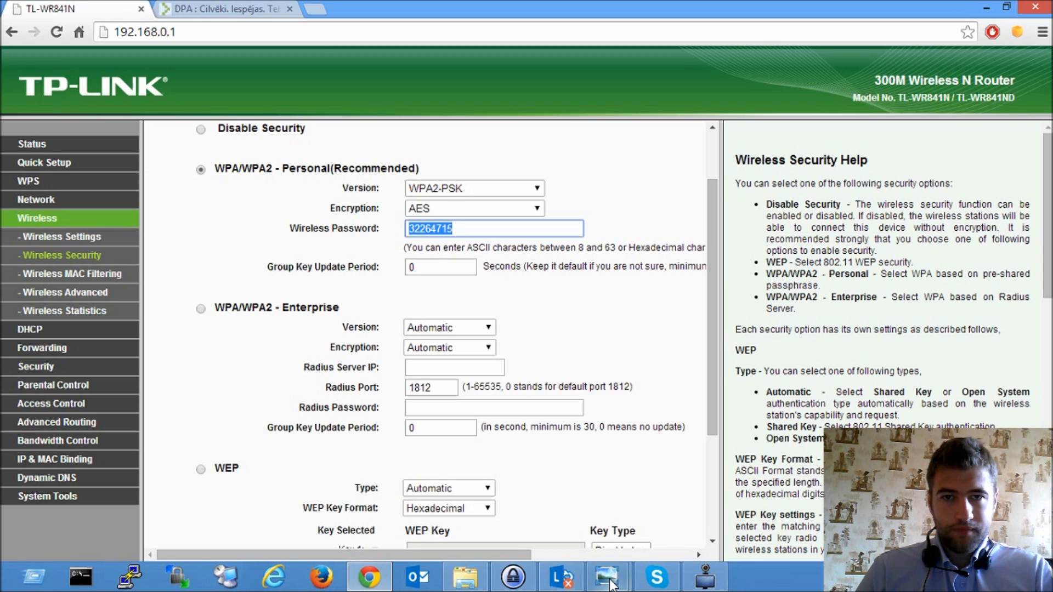
{"action": "left_click", "coordinate": [607, 576]}
- View the TL-WR841ND back-label photo, then minimize Photo Viewer
{"action": "left_click", "coordinate": [657, 517]}
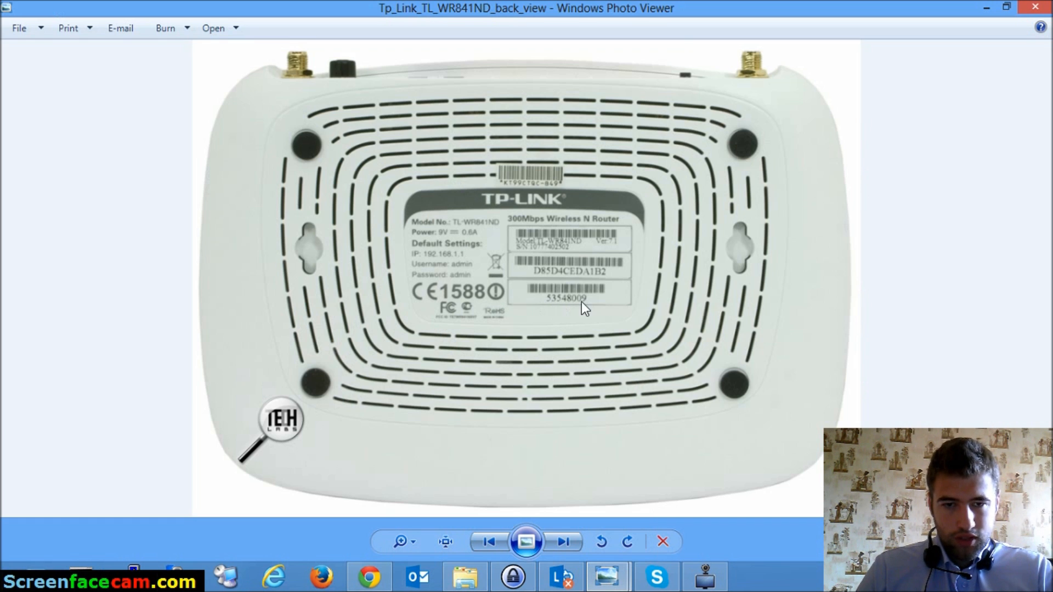
{"action": "left_click", "coordinate": [987, 13]}
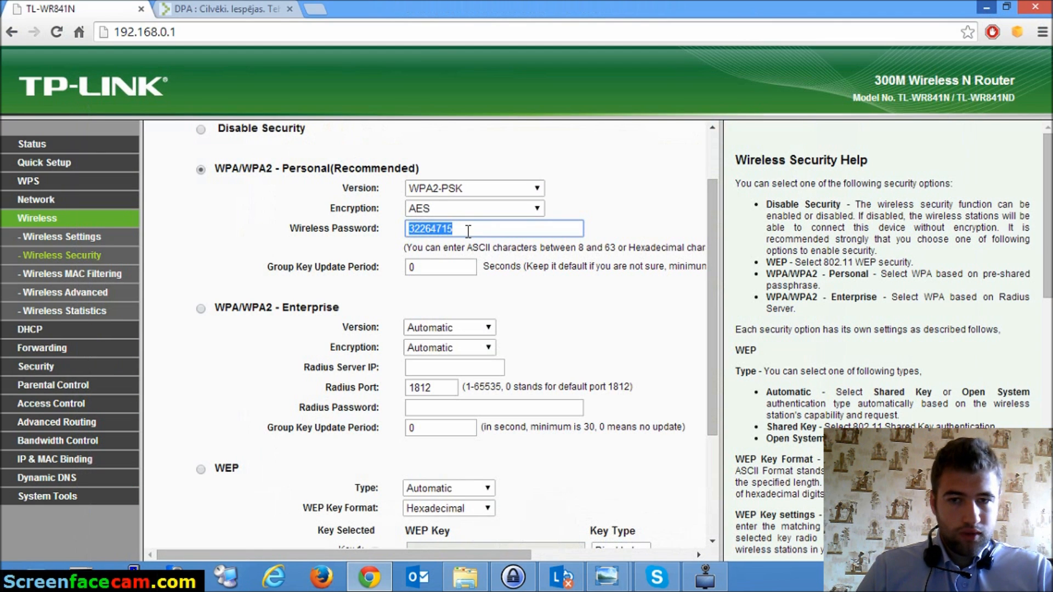
- Reselect the wireless password value and scroll down to the WEP key section
{"action": "left_click", "coordinate": [461, 228]}
{"action": "left_click_drag", "start_coordinate": [452, 229], "coordinate": [400, 225]}
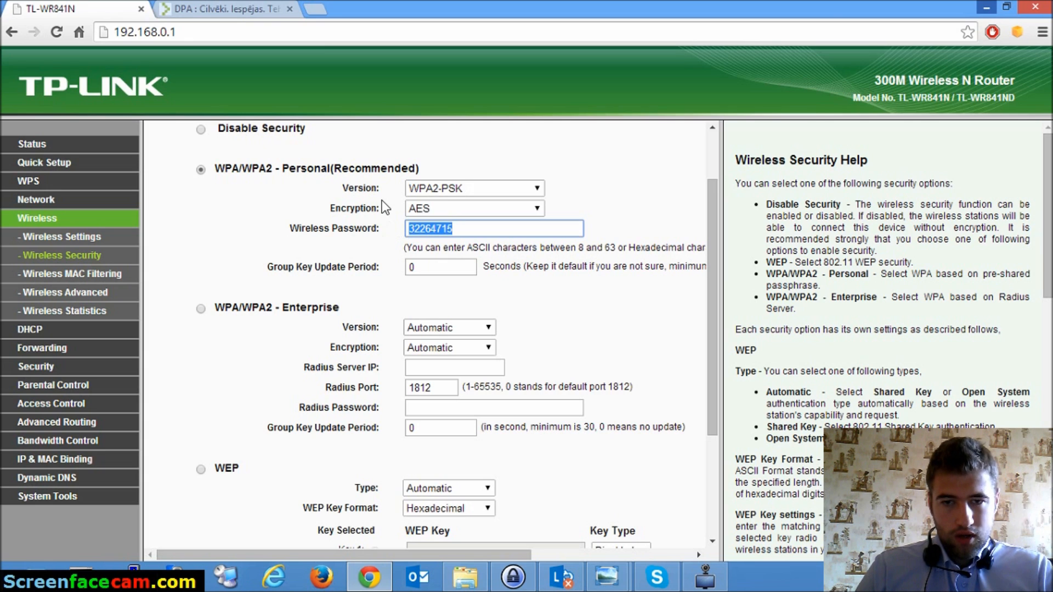
{"action": "scroll", "coordinate": [382, 200], "scroll_direction": "down", "scroll_amount": 3}
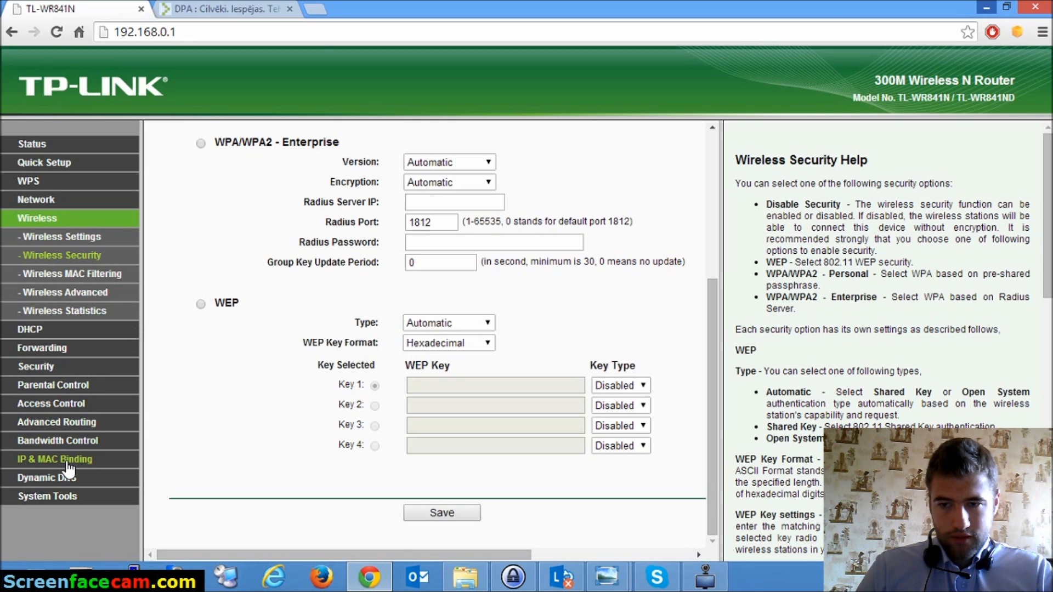
- Go to System Tools > Password and select the router address 192.168.0.1
{"action": "left_click", "coordinate": [65, 495]}
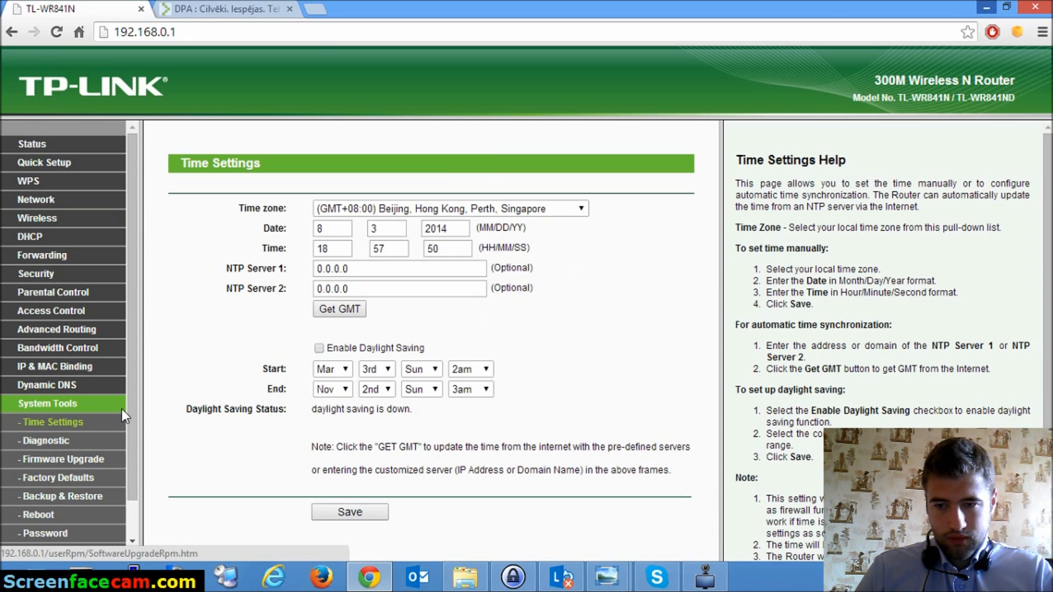
{"action": "scroll", "coordinate": [122, 409], "scroll_direction": "down", "scroll_amount": 1}
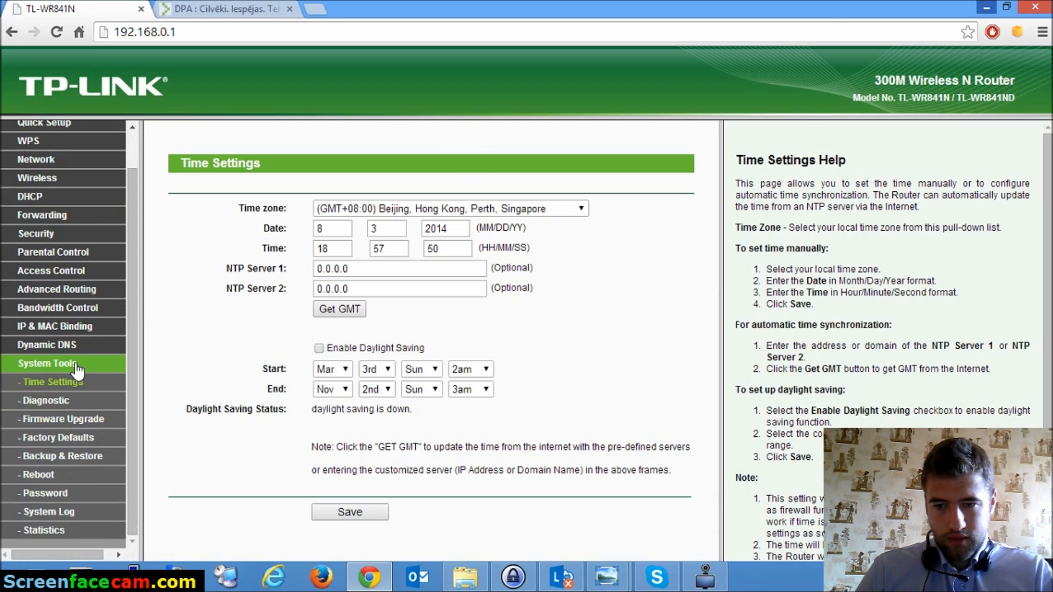
{"action": "left_click", "coordinate": [49, 495]}
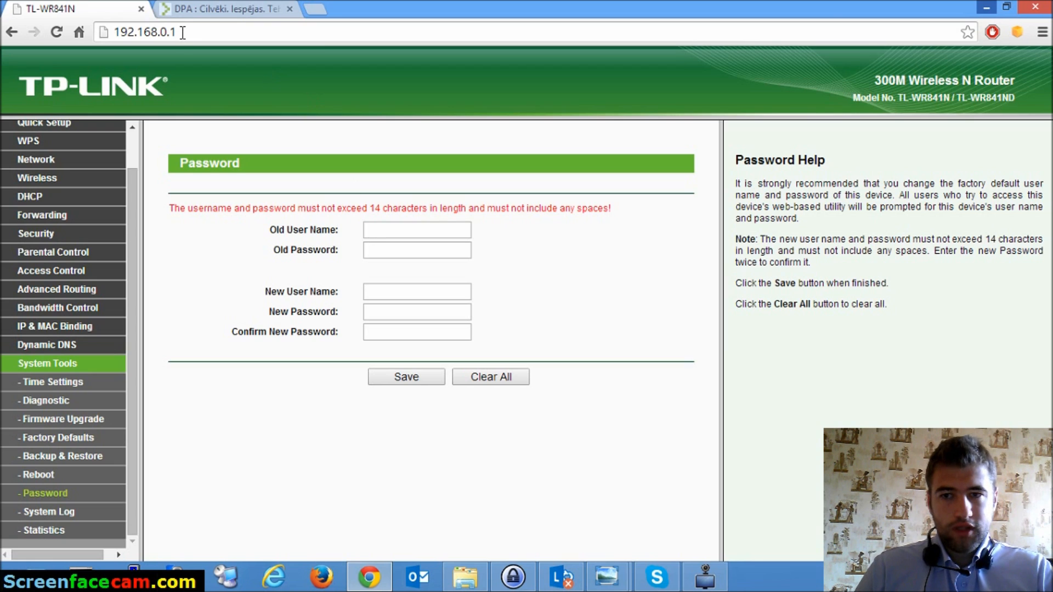
{"action": "left_click_drag", "start_coordinate": [180, 31], "coordinate": [87, 20]}
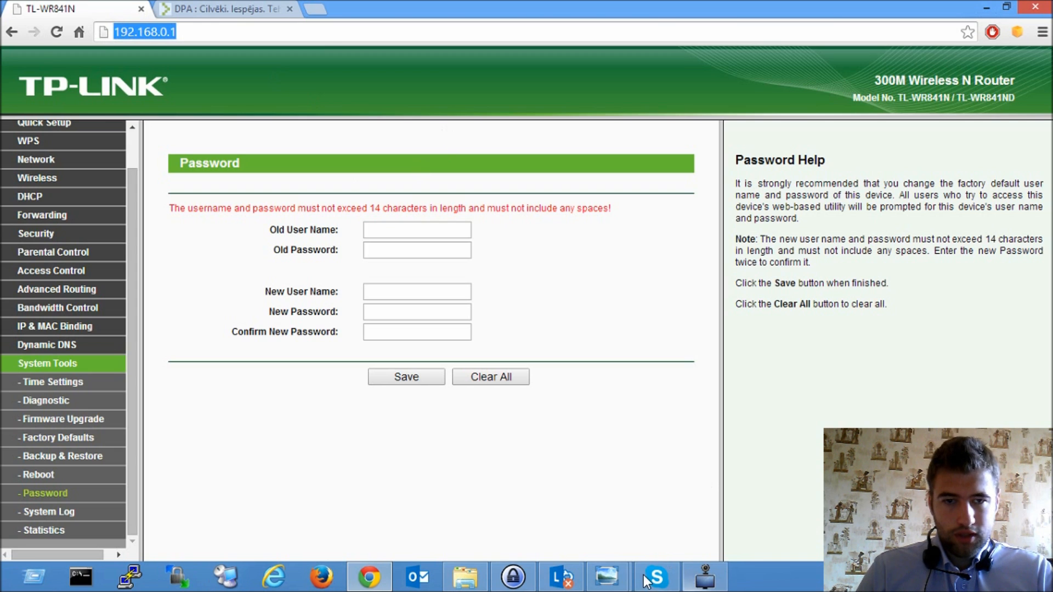
- Briefly view the TL-WR841ND back-view photo, then minimize it
{"action": "left_click", "coordinate": [607, 576]}
{"action": "left_click", "coordinate": [636, 502]}
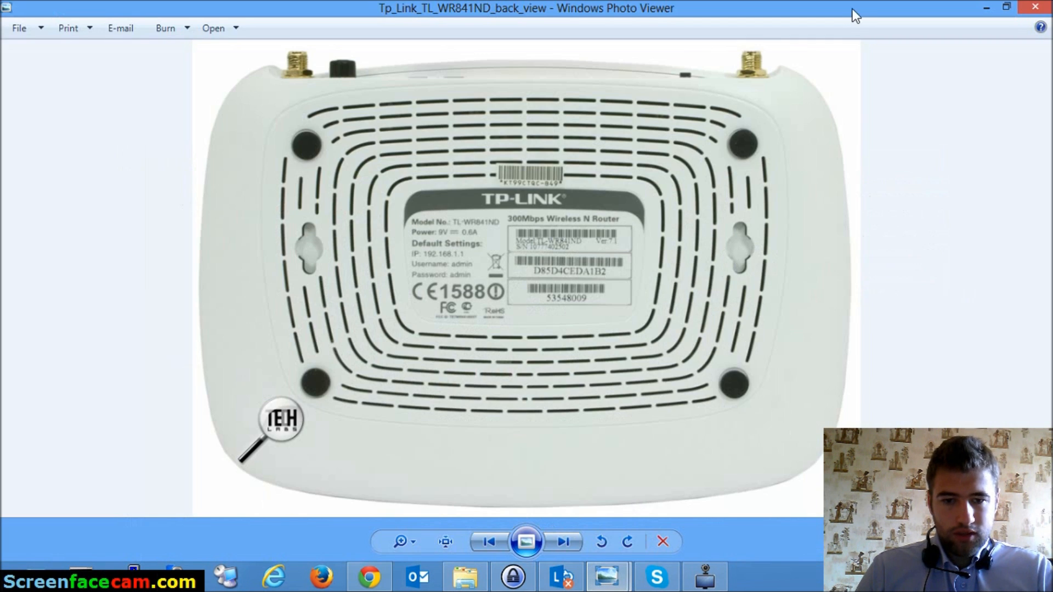
{"action": "left_click", "coordinate": [987, 7]}
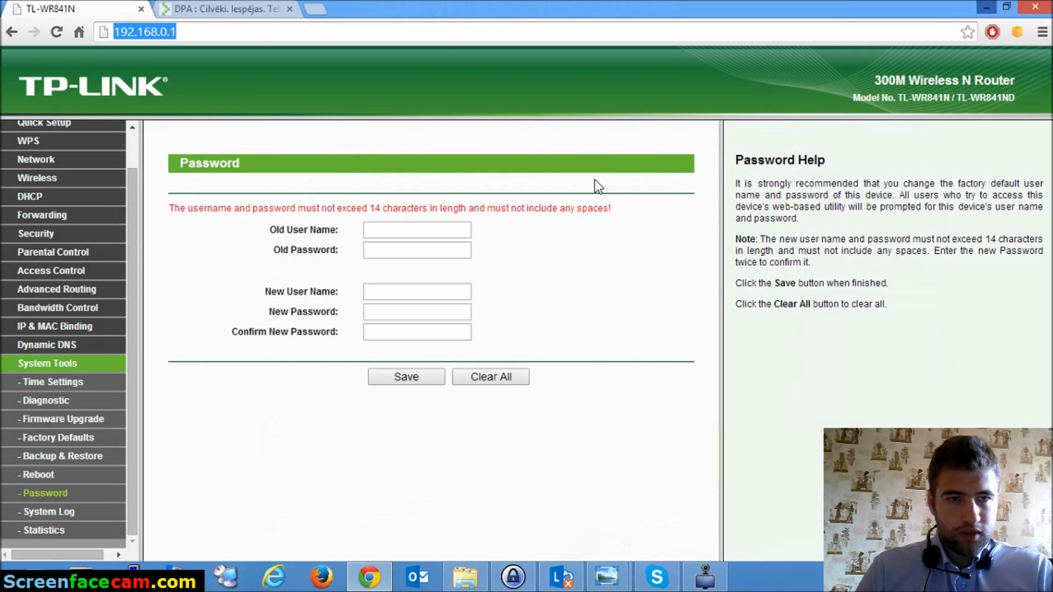
- Enter admin as the old user name along with the old password
{"action": "left_click", "coordinate": [379, 229]}
{"action": "type", "text": "admin"}
{"action": "key", "text": "Tab"}
{"action": "type", "text": "admin"}
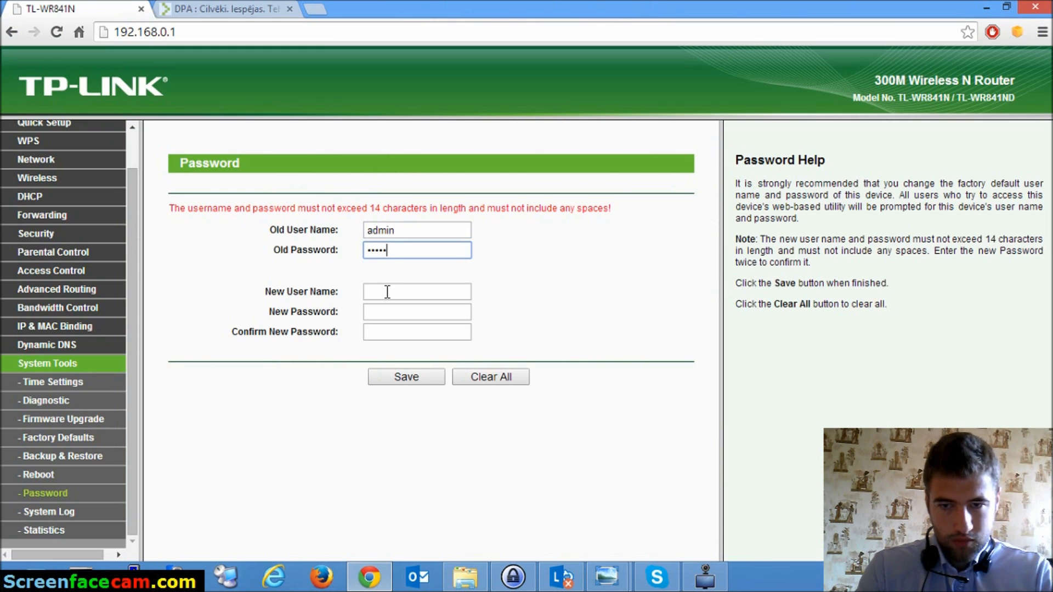
- Enter admin as the new user name and open the TL-WP741ND back-view photo
{"action": "left_click", "coordinate": [385, 292]}
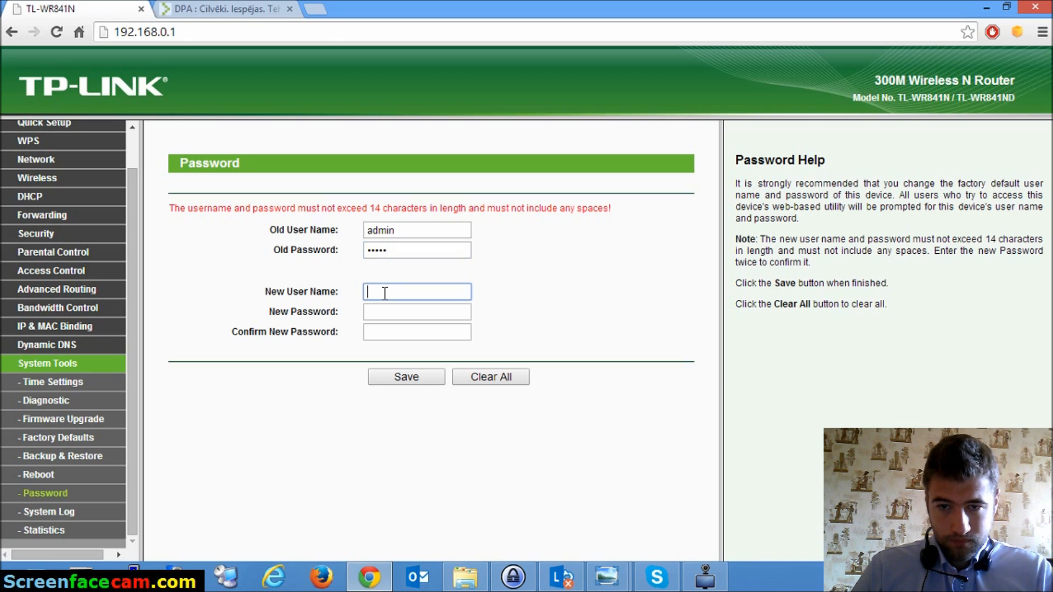
{"action": "type", "text": "admin"}
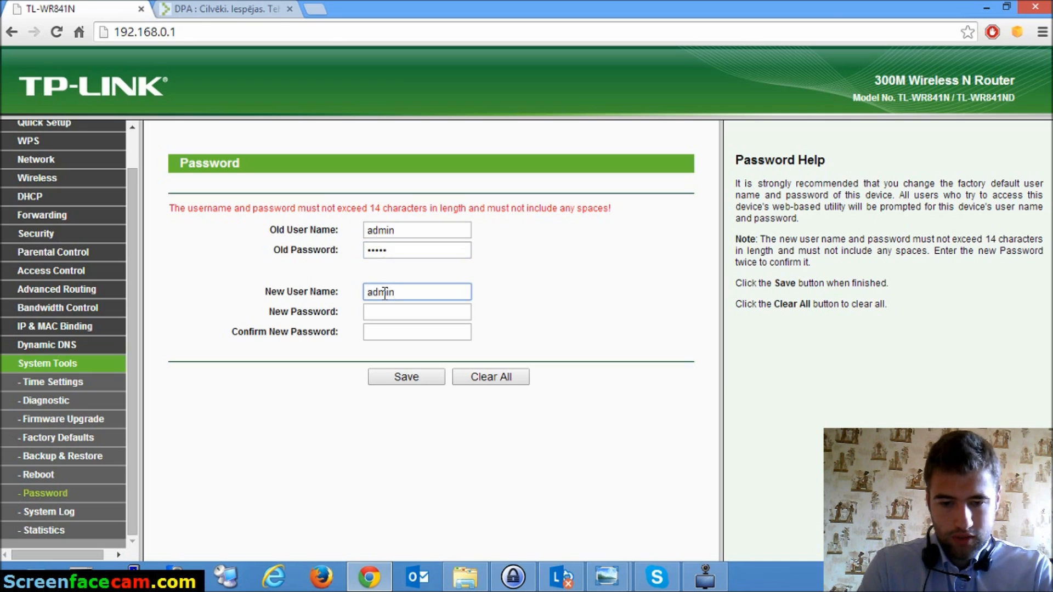
{"action": "key", "text": "Tab"}
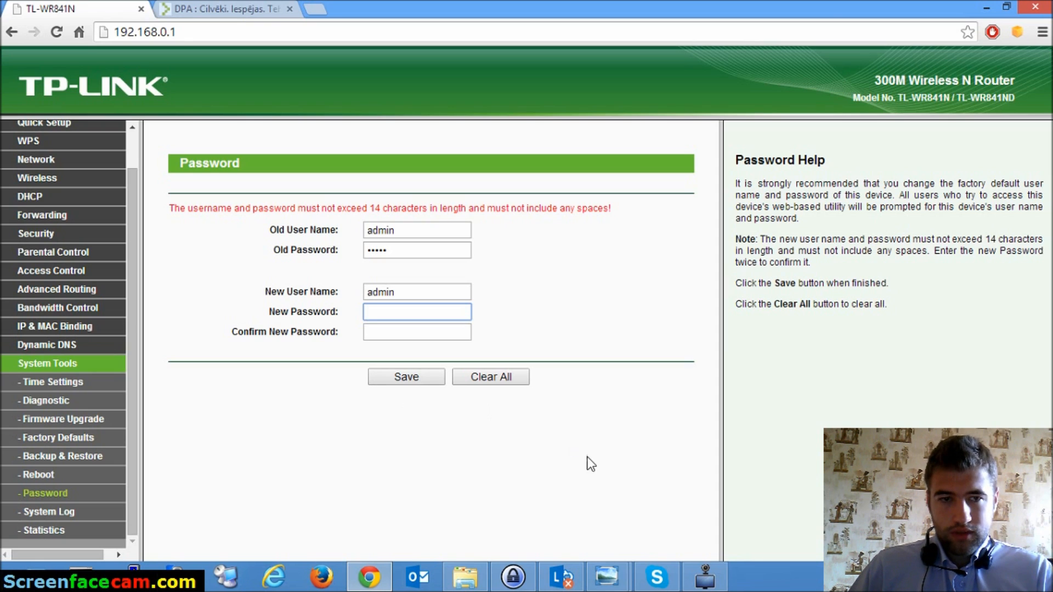
{"action": "left_click", "coordinate": [614, 577]}
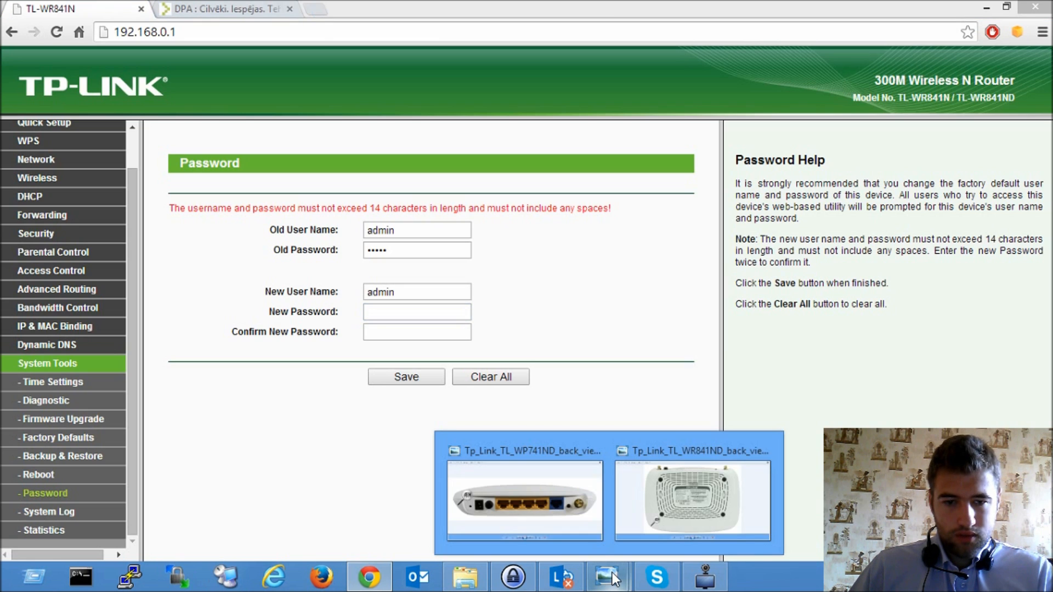
{"action": "left_click", "coordinate": [574, 495]}
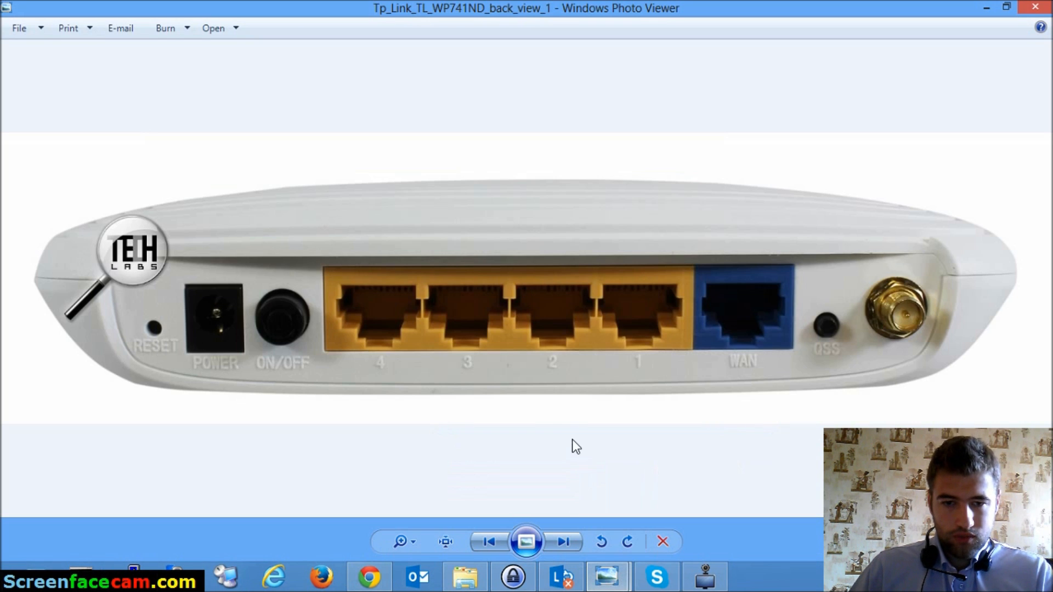